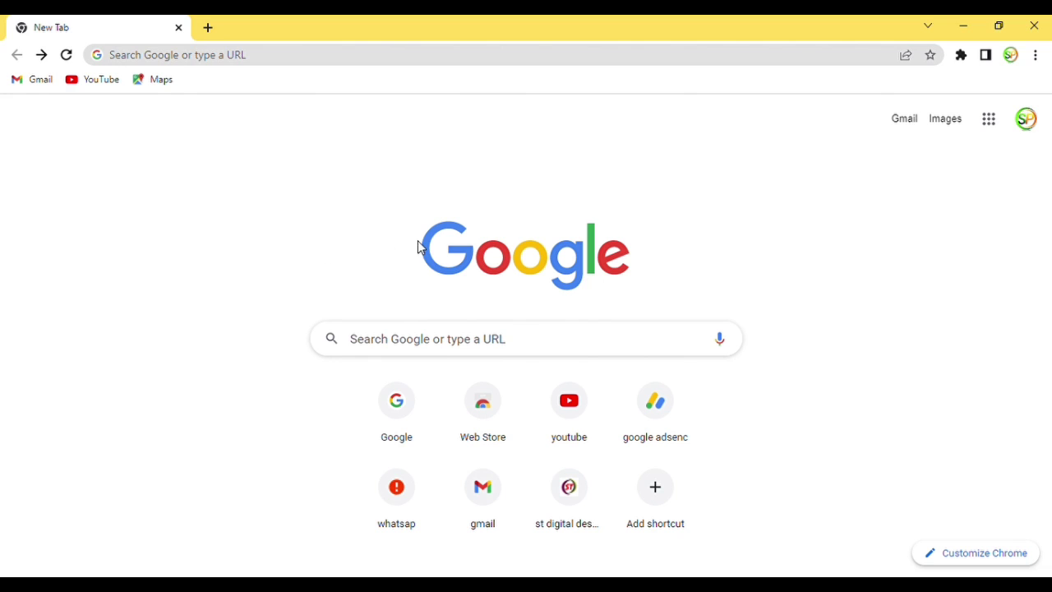
Search Google for 'st digital dashboard' by accepting the autocomplete suggestion.
left_click(450, 341)
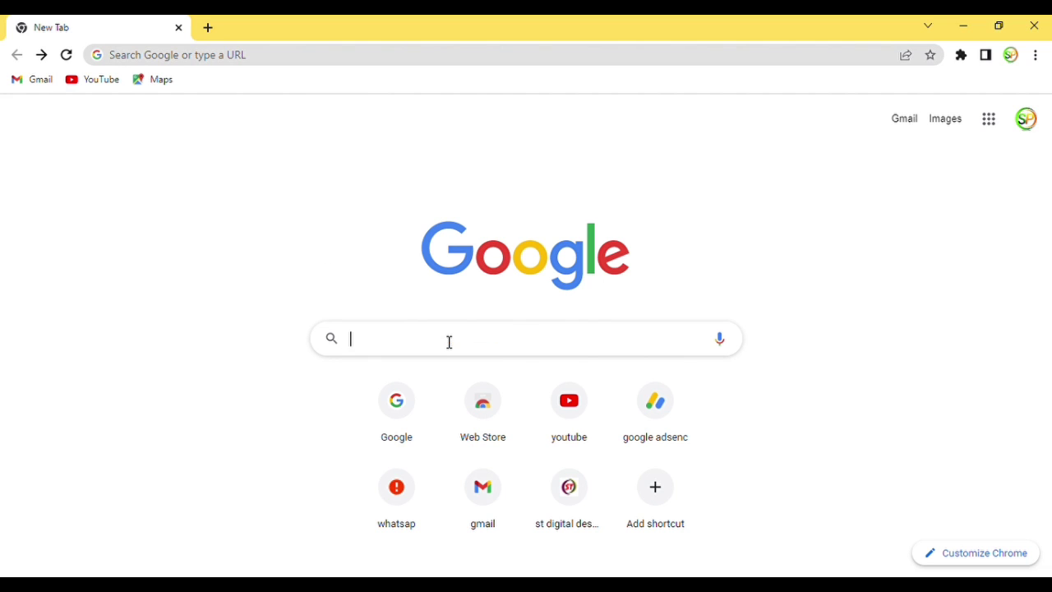
type("st digital dashboard")
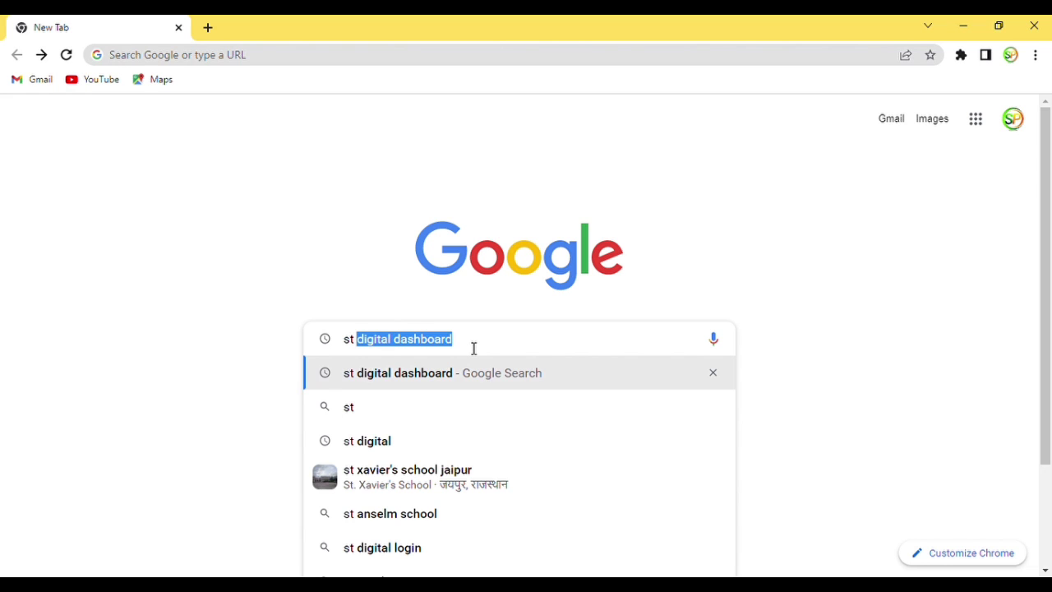
key("Right")
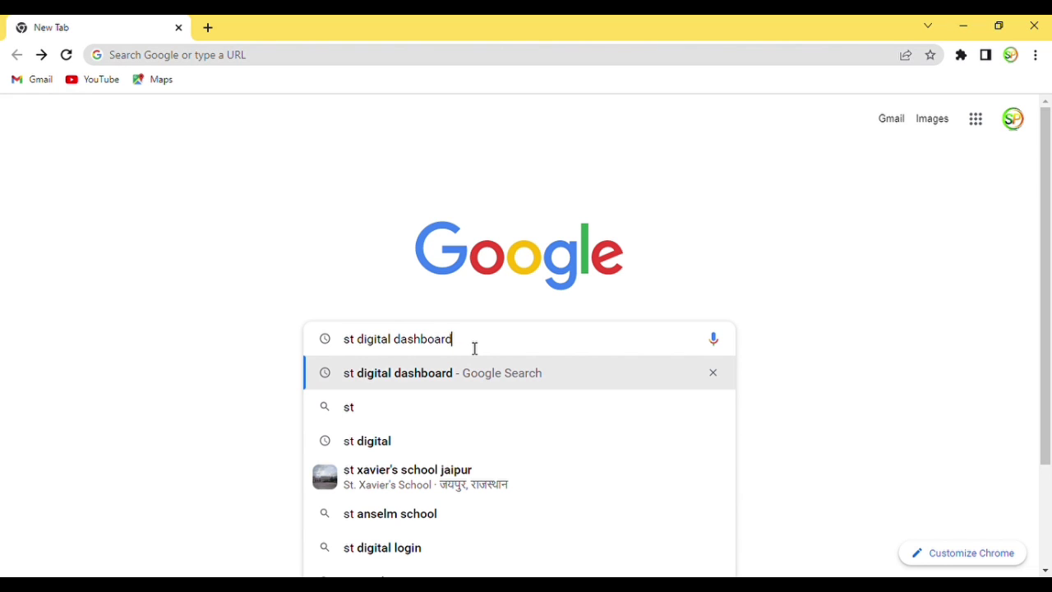
key("Return")
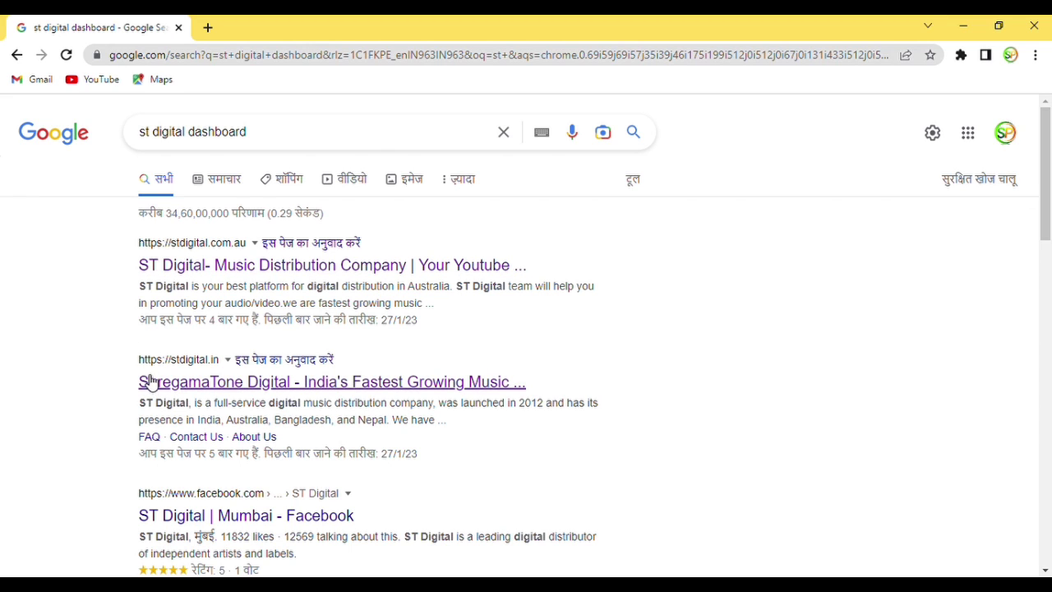
Open the stdigital.in result and go to its Join Us sign-up page.
left_click(264, 391)
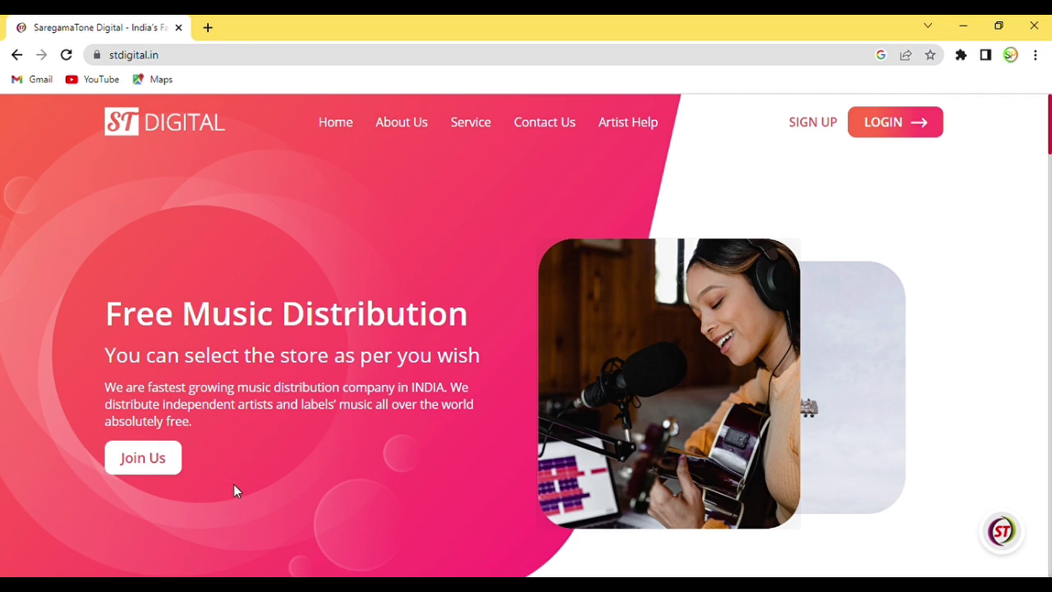
left_click(164, 465)
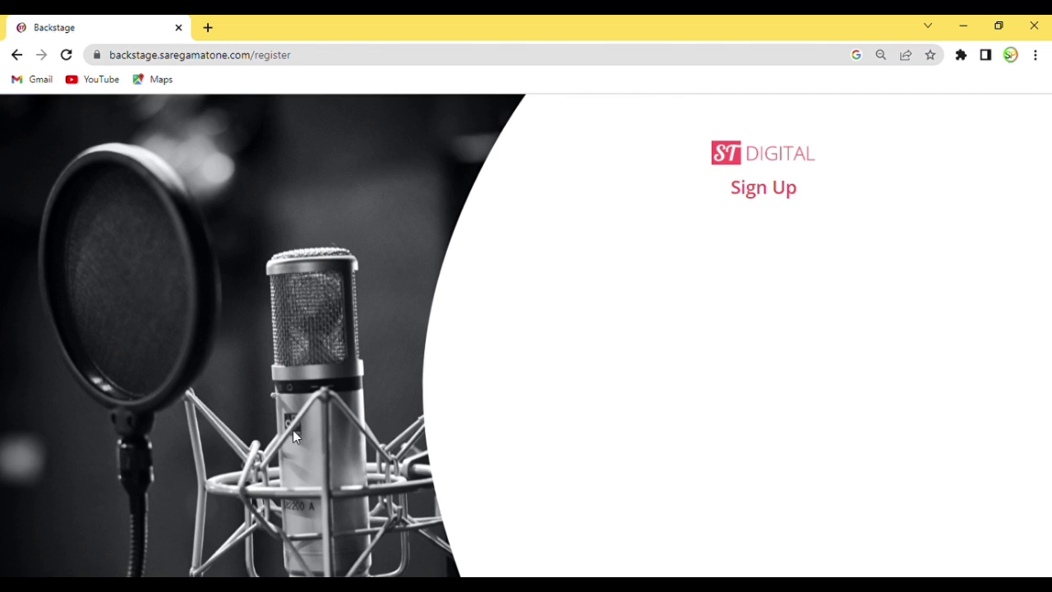
Enter the user's full name in the Full Name field, enlarging the page text.
scroll(746, 288, "down", 2)
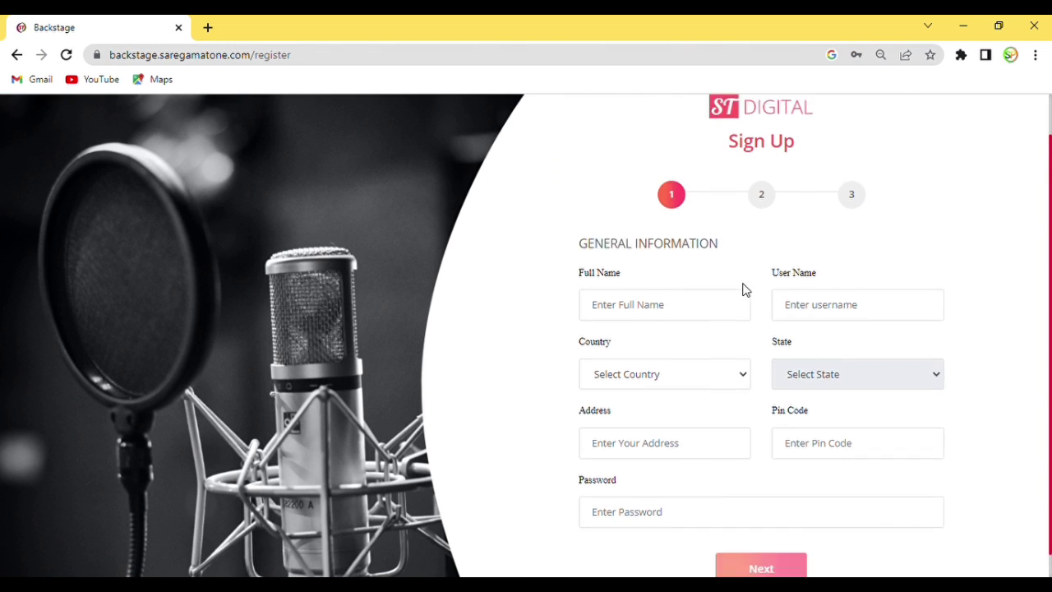
scroll(750, 291, "up", 2)
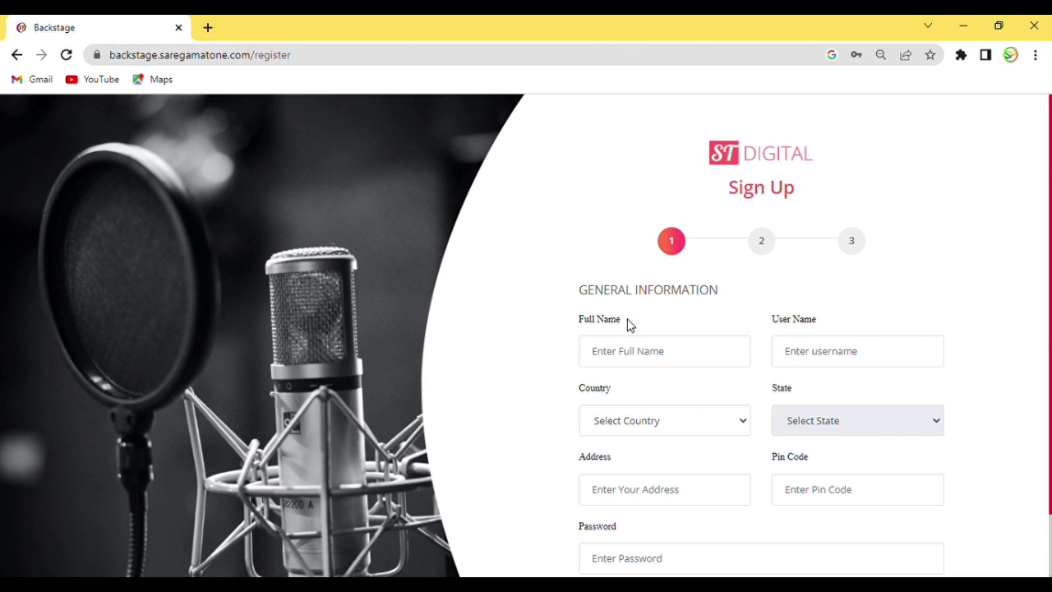
left_click(631, 356)
type("mr")
key("ctrl+plus")
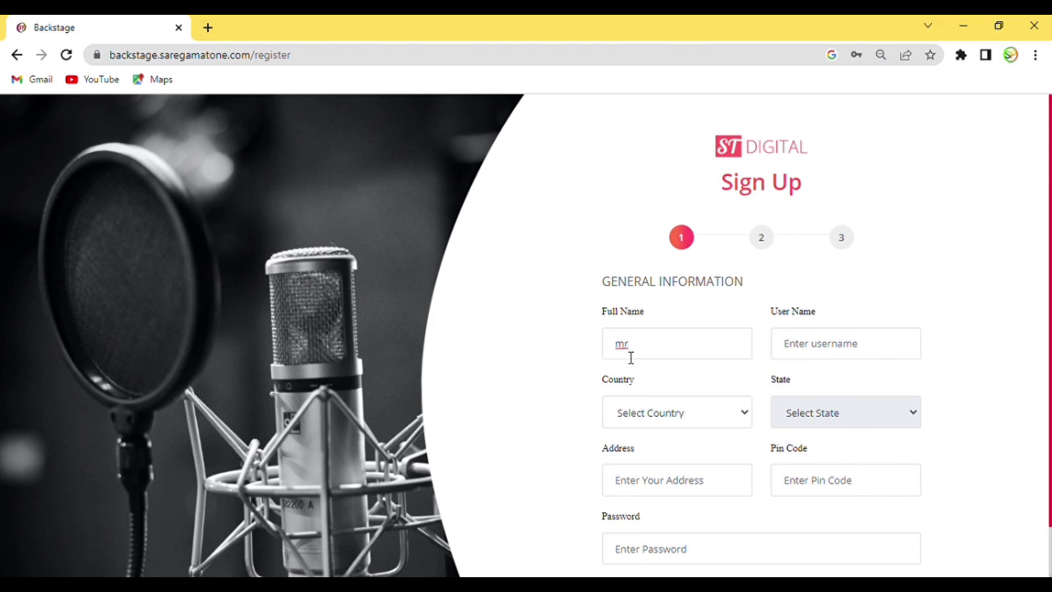
key("BackSpace")
type("r")
key("BackSpace")
type("_m")
type("e")
key("BackSpace")
type("eena")
Copy the full name into User Name and set Country to India.
left_click_drag(618, 347, 686, 352)
key("ctrl+c")
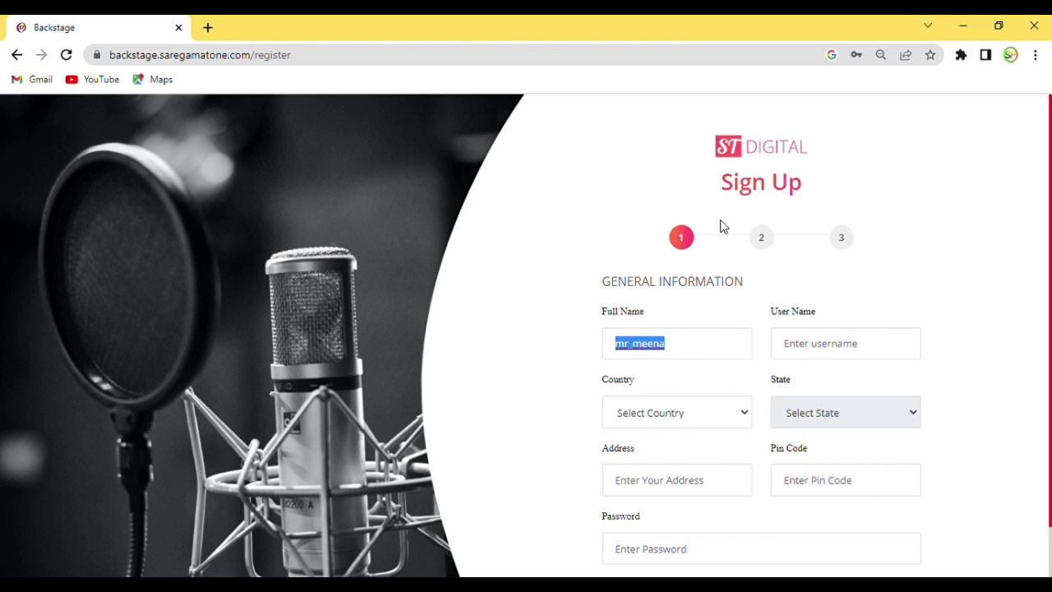
left_click(789, 338)
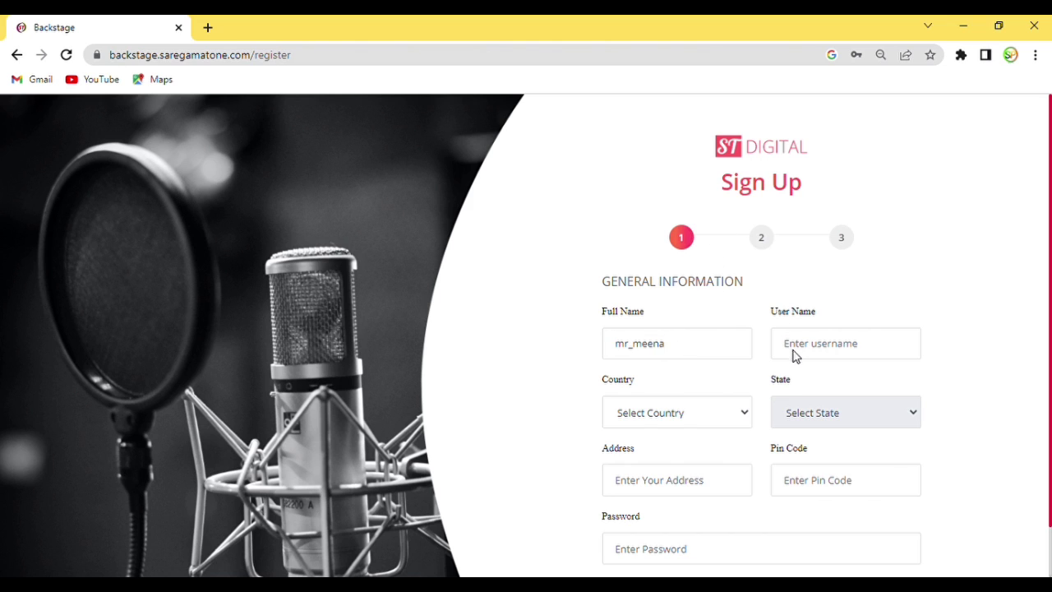
key("ctrl+v")
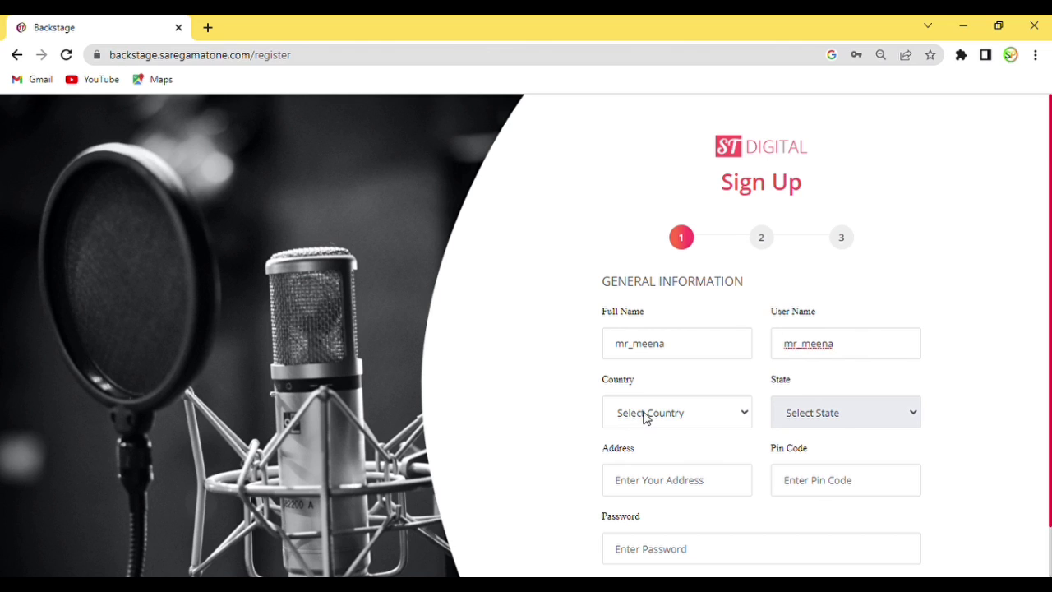
left_click(645, 416)
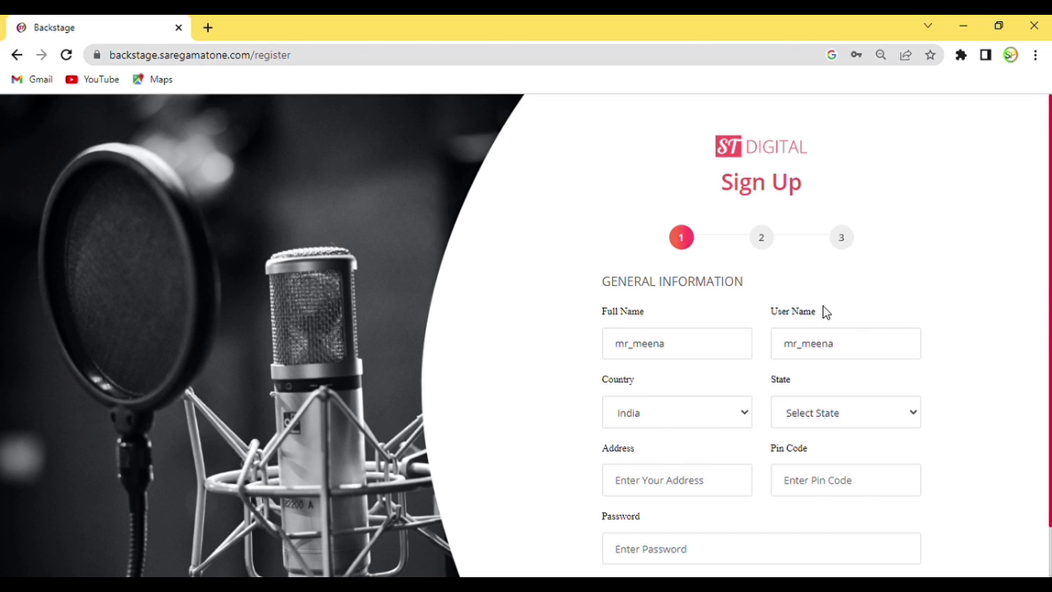
Set State to Rajasthan and fill in the address and pin code.
left_click(830, 274)
scroll(690, 438, "down", 1)
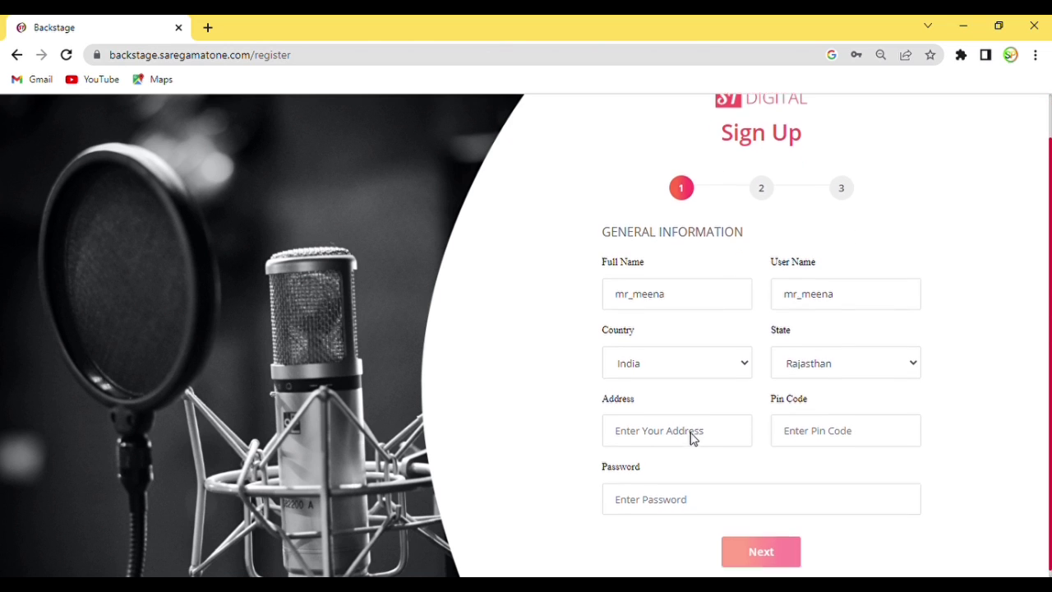
left_click(738, 435)
type("kota")
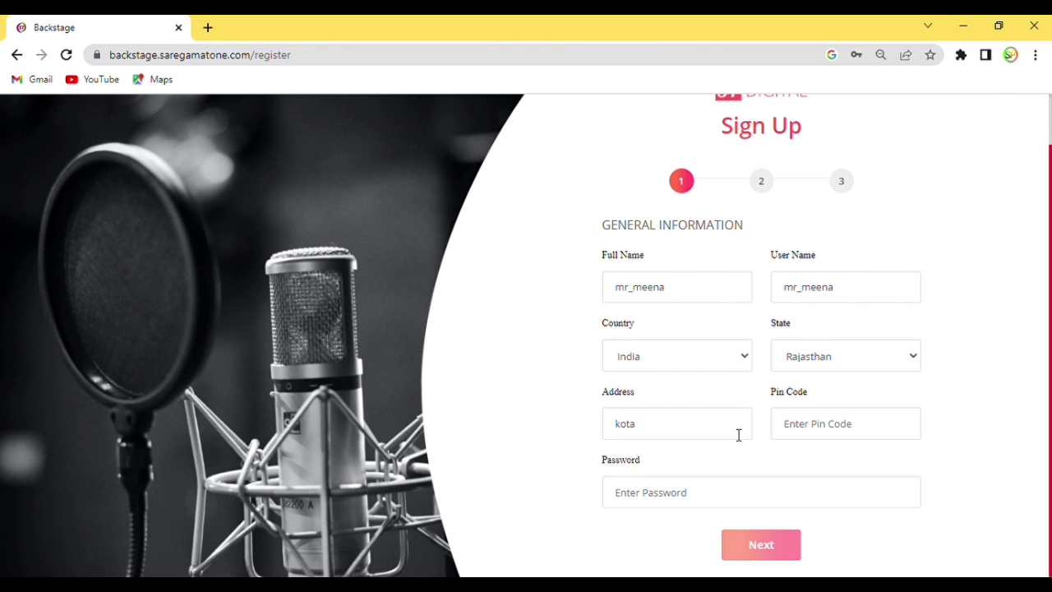
left_click(893, 426)
left_click(851, 378)
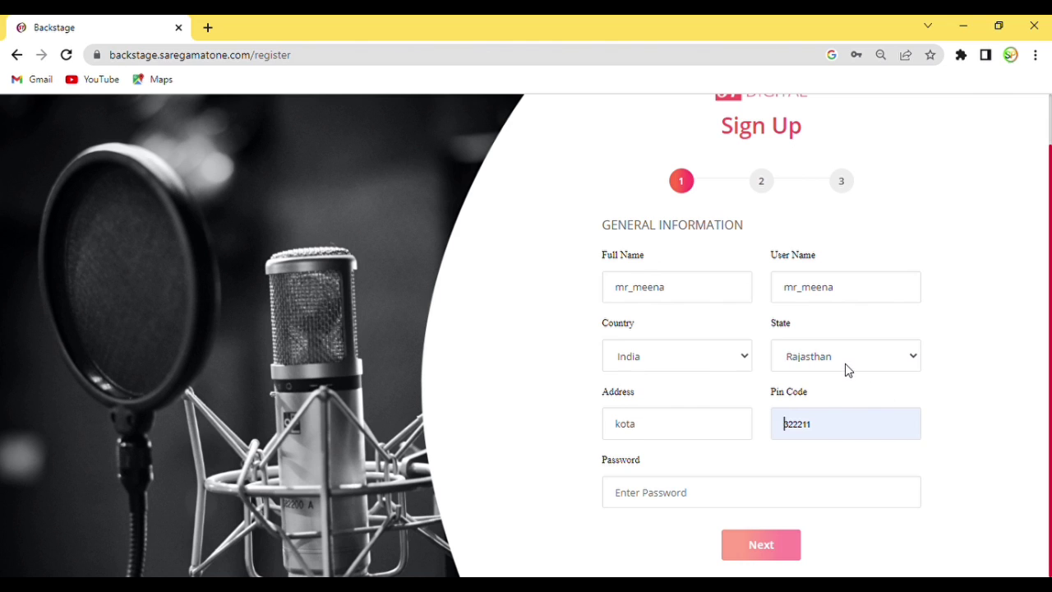
Enter a password of at least 8 characters and submit the first sign-up step.
left_click(669, 501)
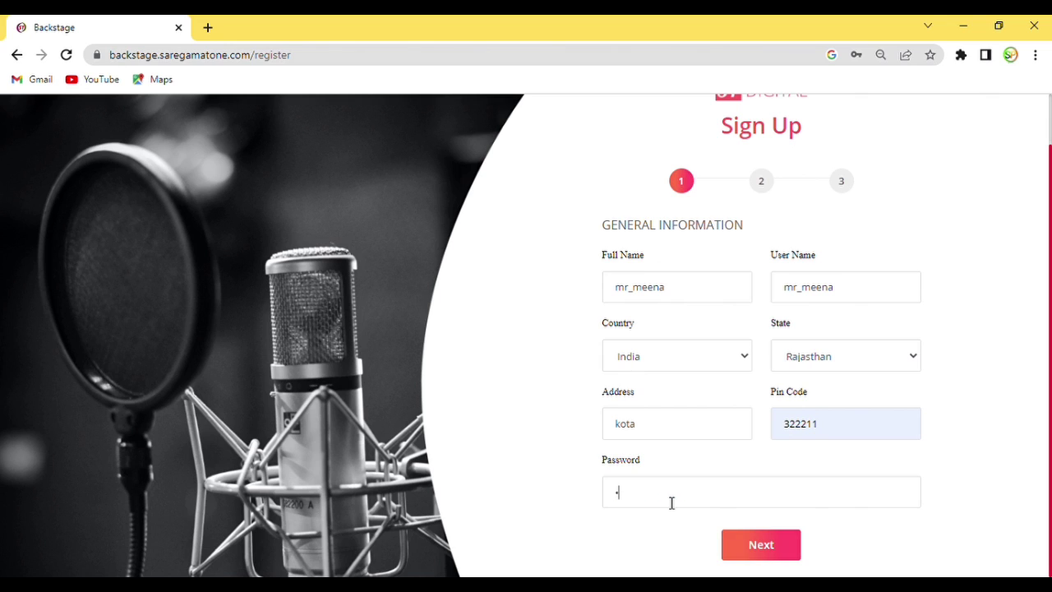
left_click(795, 553)
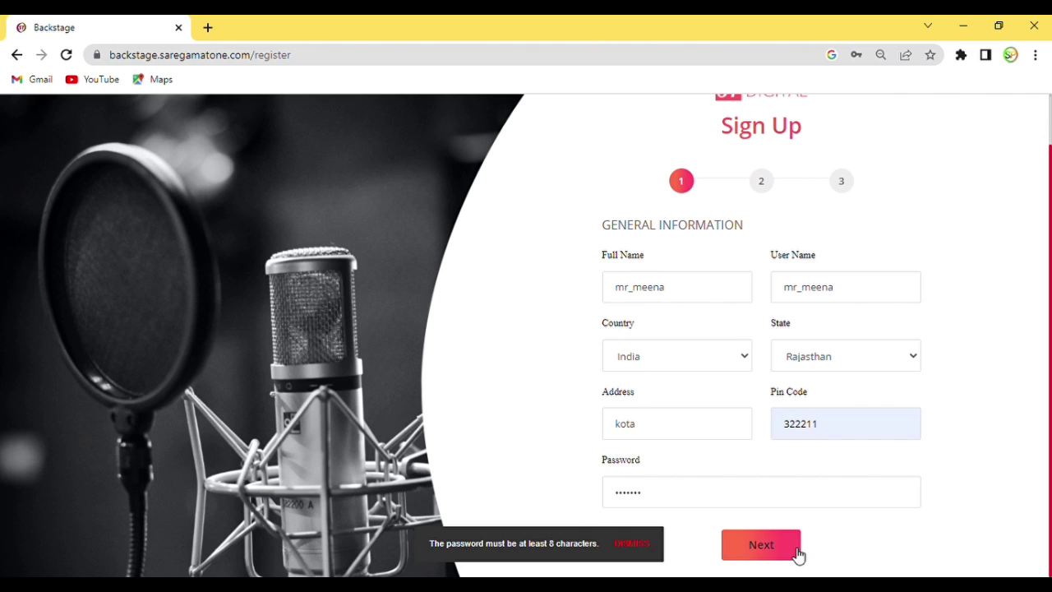
left_click(674, 497)
key("BackSpace")
key("BackSpace")
key("BackSpace")
key("BackSpace")
key("BackSpace")
key("BackSpace")
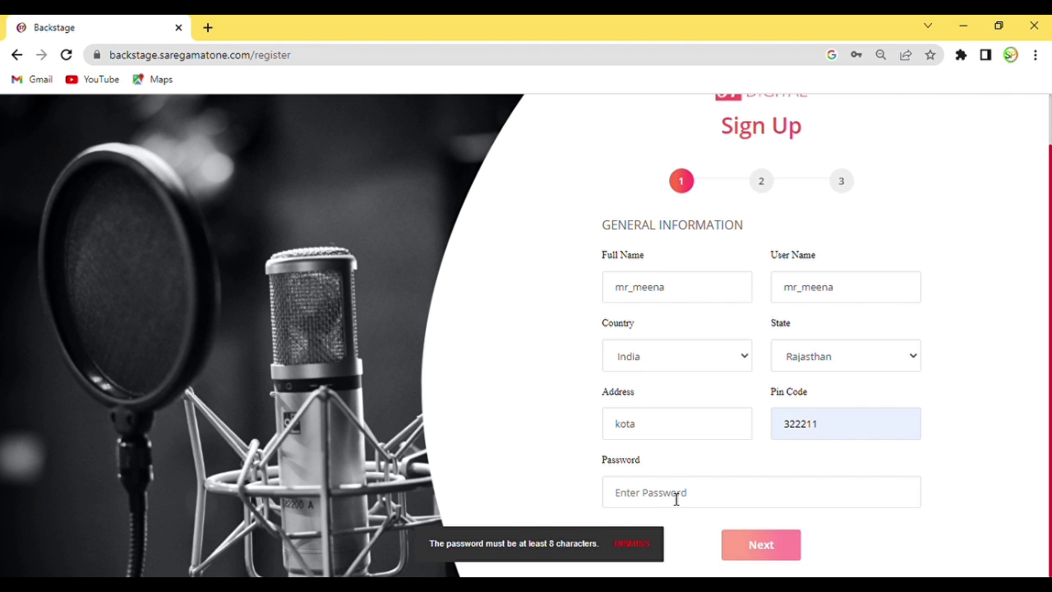
type("•")
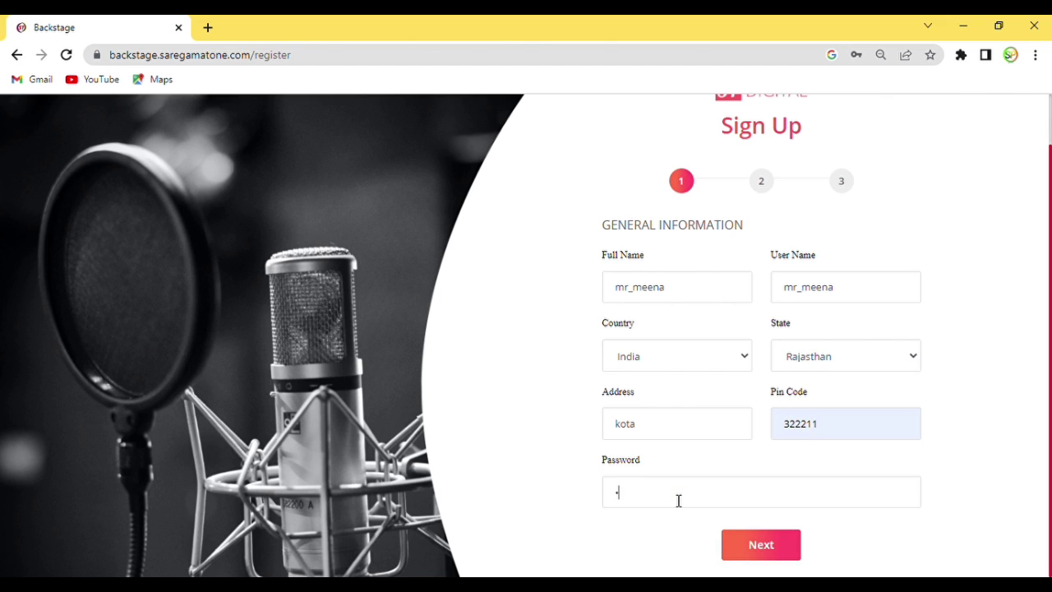
type("••••••••")
left_click(760, 544)
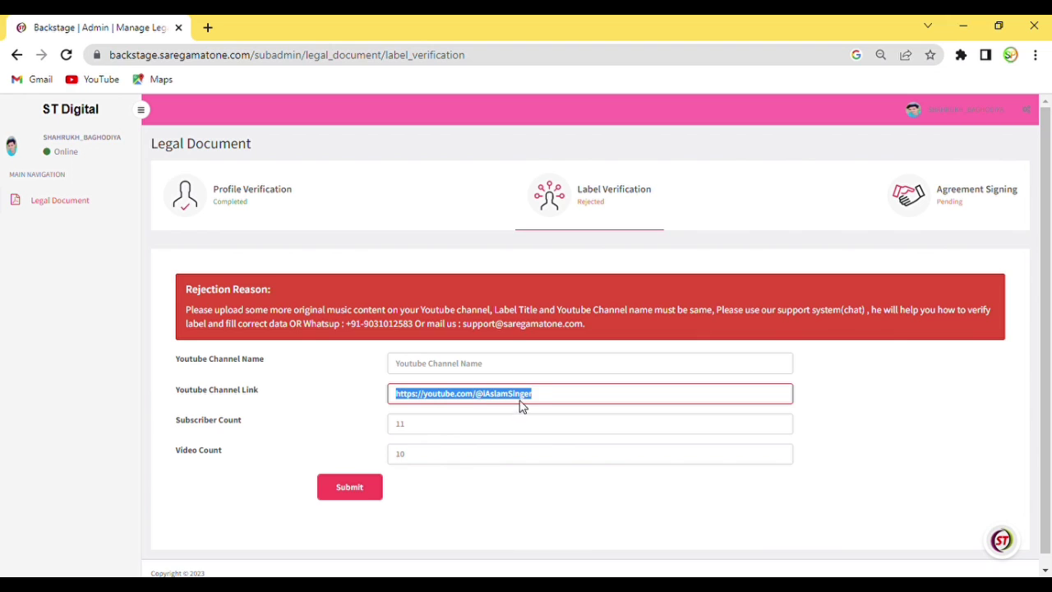
left_click(542, 402)
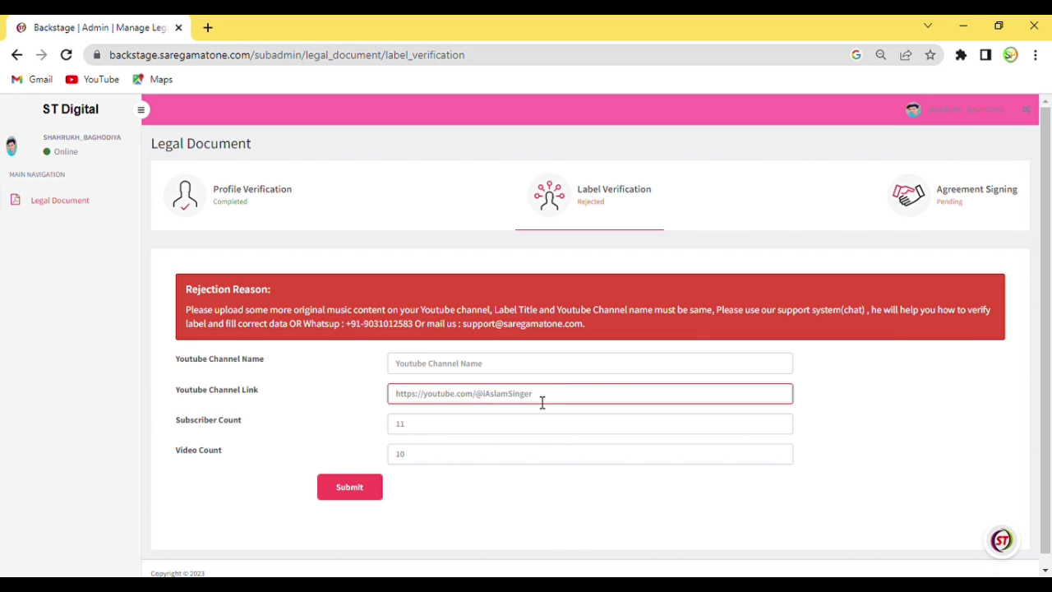
key("BackSpace")
key("BackSpace")
key("BackSpace")
key("BackSpace")
key("BackSpace")
key("BackSpace")
key("BackSpace")
key("BackSpace")
key("BackSpace")
key("BackSpace")
key("BackSpace")
key("BackSpace")
key("BackSpace")
key("BackSpace")
key("BackSpace")
key("BackSpace")
key("BackSpace")
key("BackSpace")
key("BackSpace")
key("BackSpace")
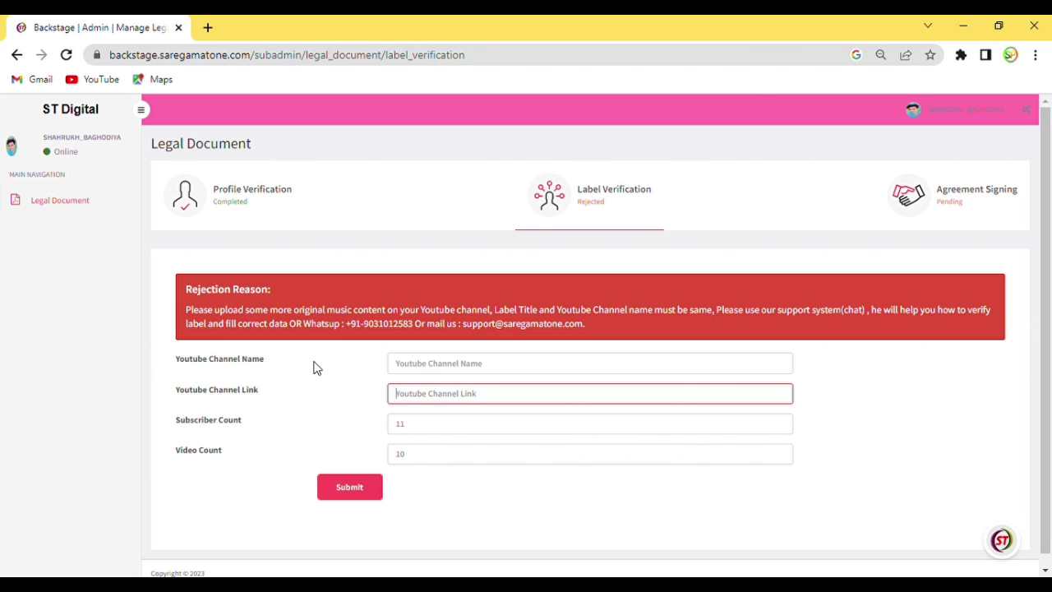
left_click(440, 368)
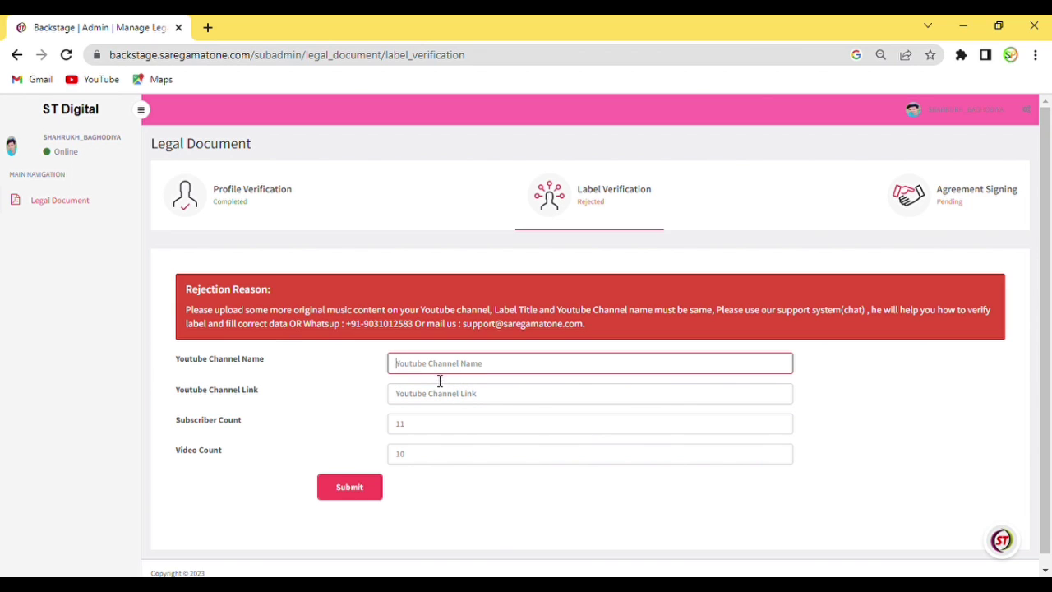
left_click(437, 394)
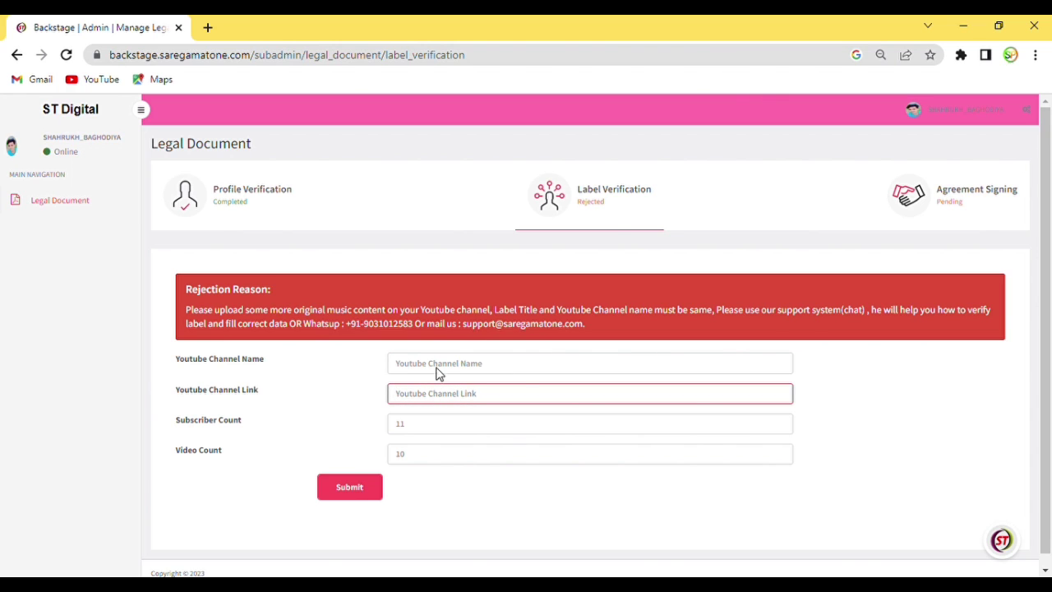
type("https://youtube.com/@iAslamSinger")
Enter RAJ STAR MEWATI as the YouTube channel name and resubmit Label Verification.
left_click(465, 371)
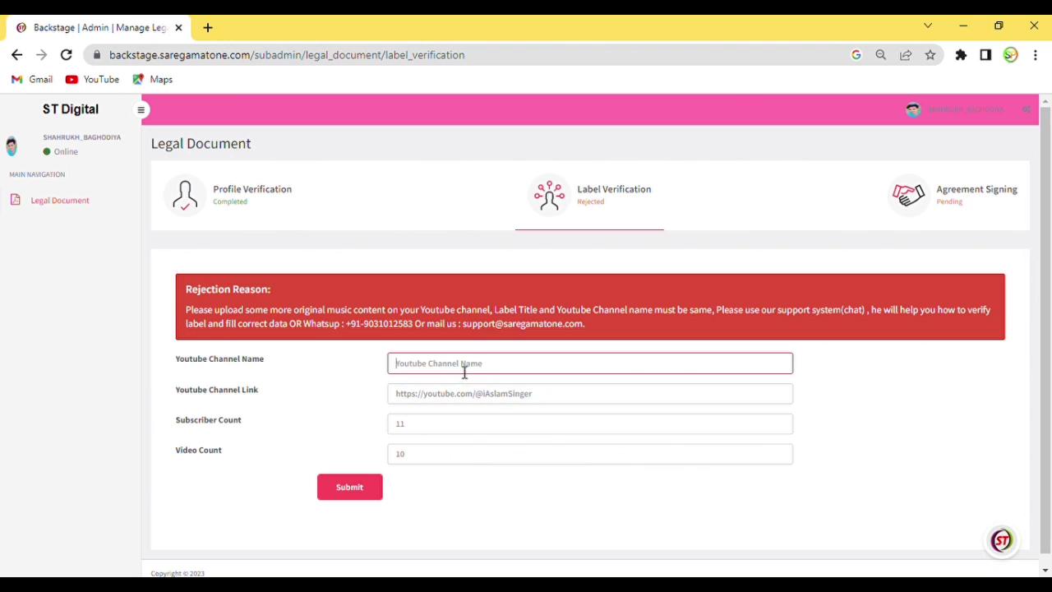
left_click(464, 394)
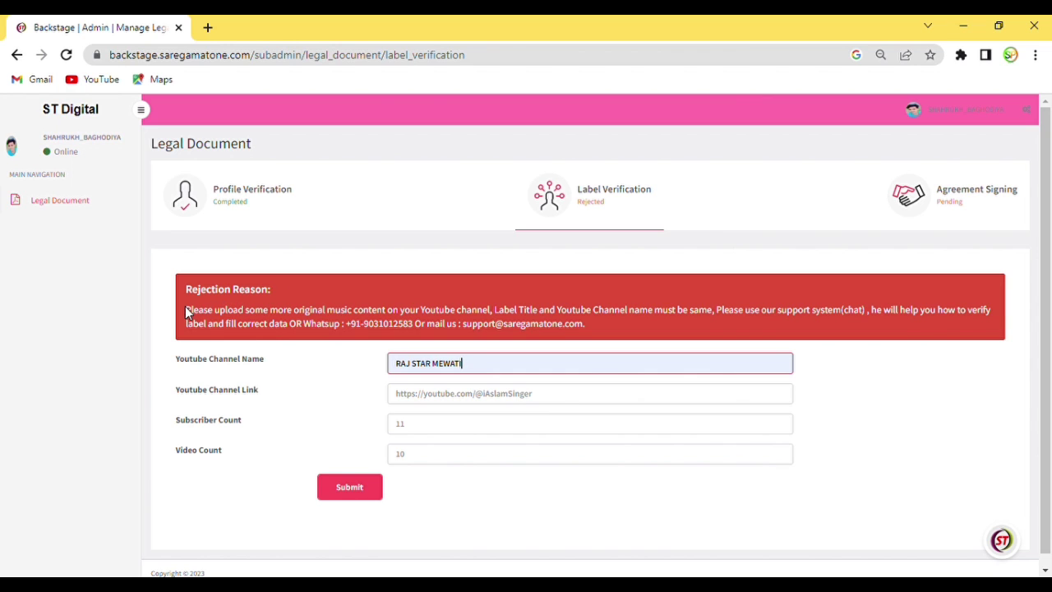
left_click_drag(186, 311, 273, 322)
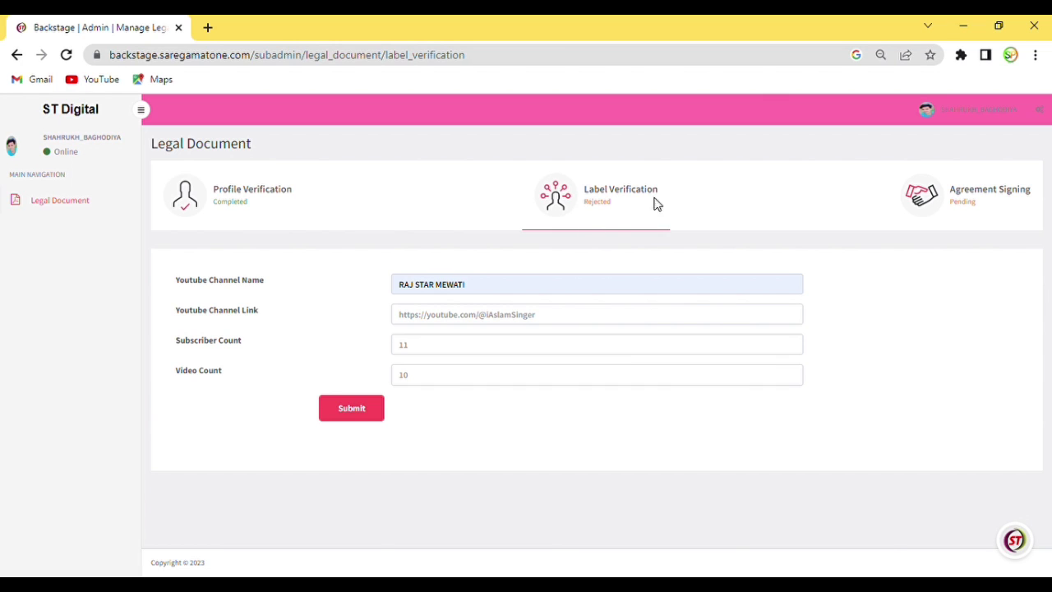
left_click(327, 418)
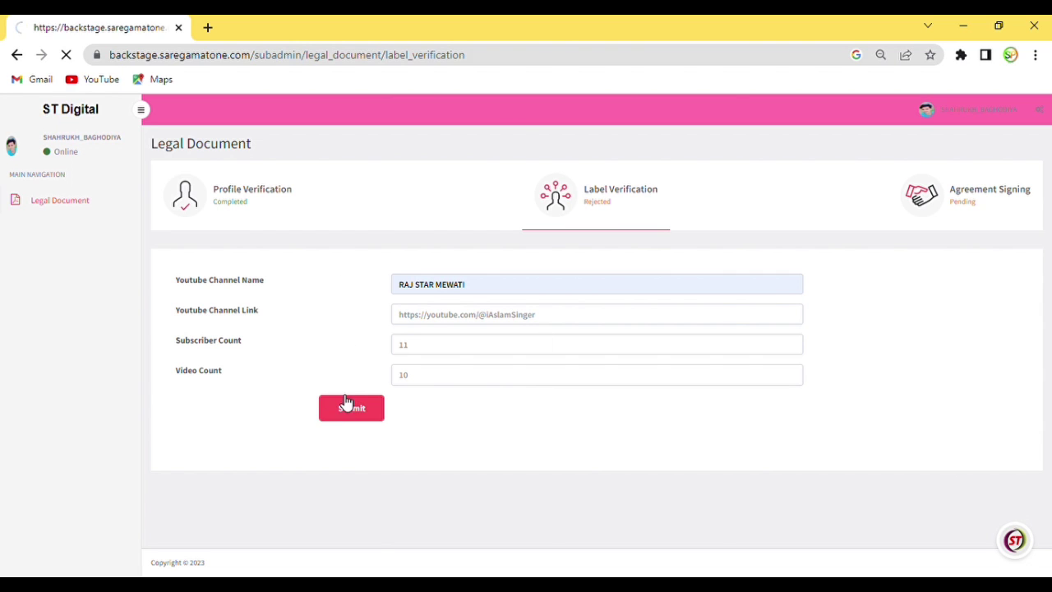